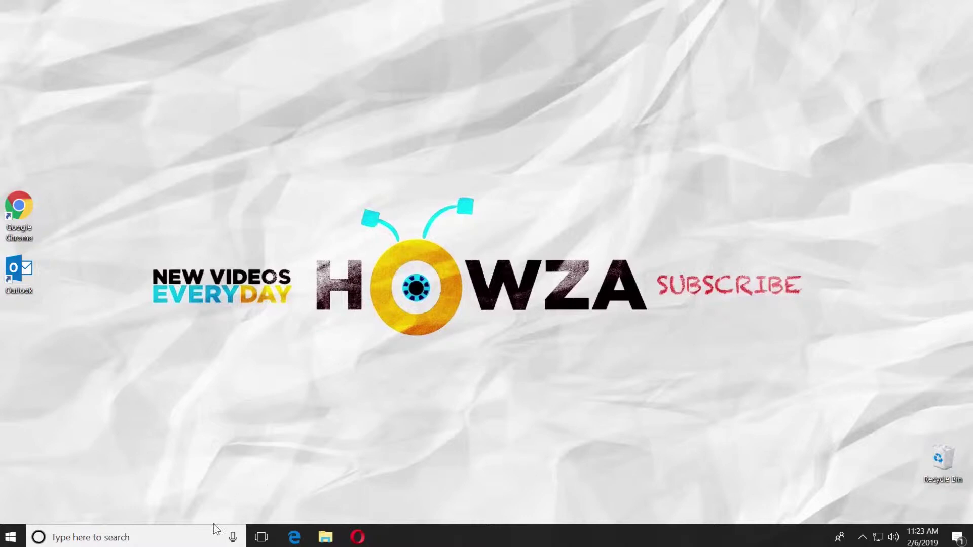
- Find Control Panel through taskbar search and launch Mail (Microsoft Outlook 2016)
{"action": "left_click", "coordinate": [205, 535]}
{"action": "type", "text": "control"}
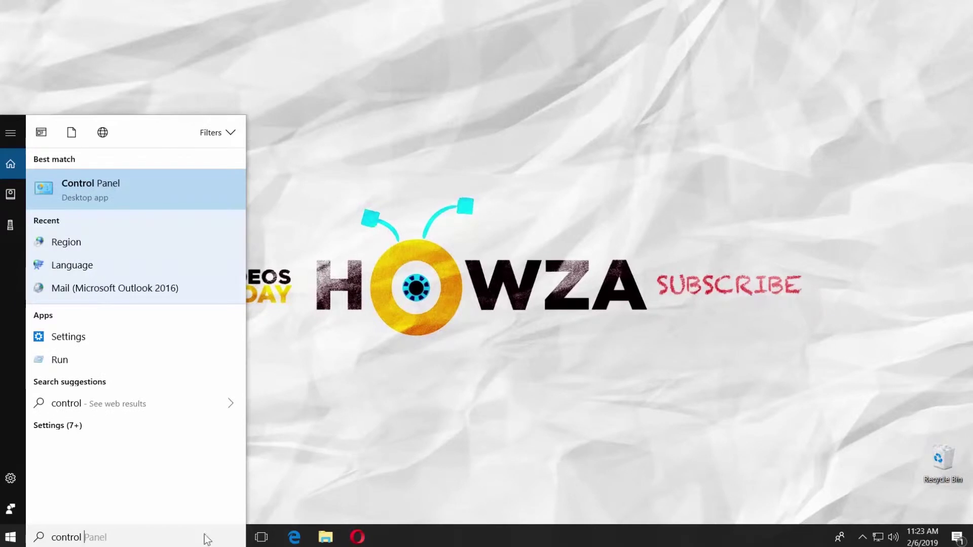
{"action": "left_click", "coordinate": [197, 173]}
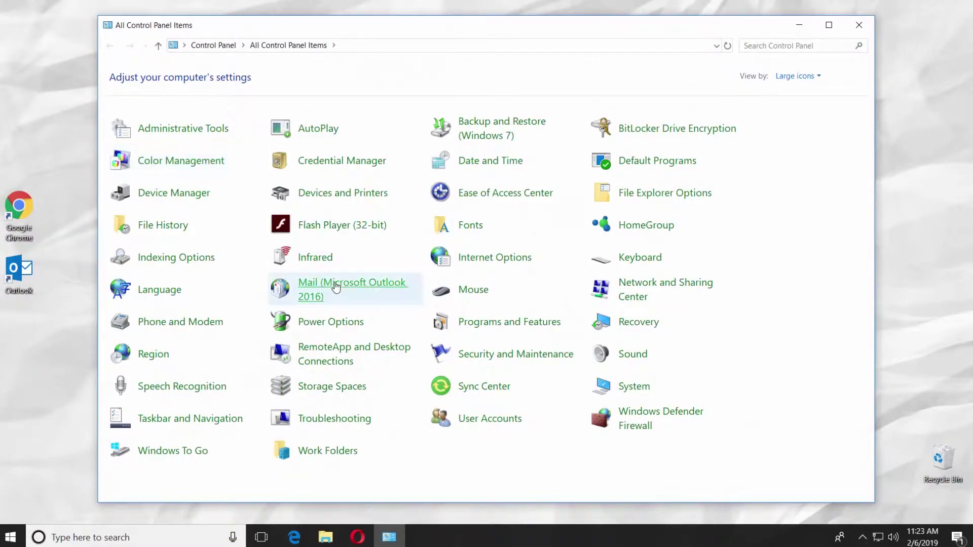
{"action": "left_click", "coordinate": [335, 286]}
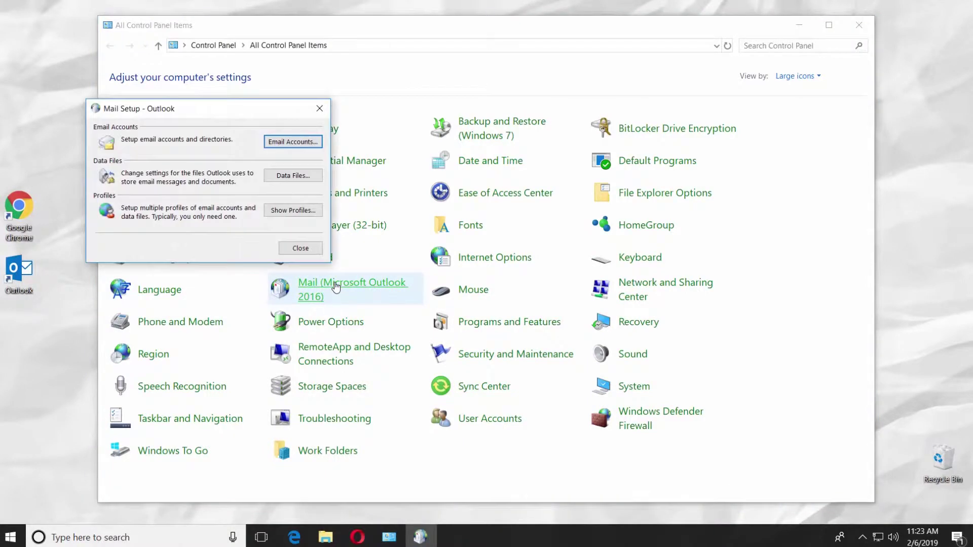
- Add a new mail profile named 'Ada' from the profiles list
{"action": "left_click", "coordinate": [289, 211]}
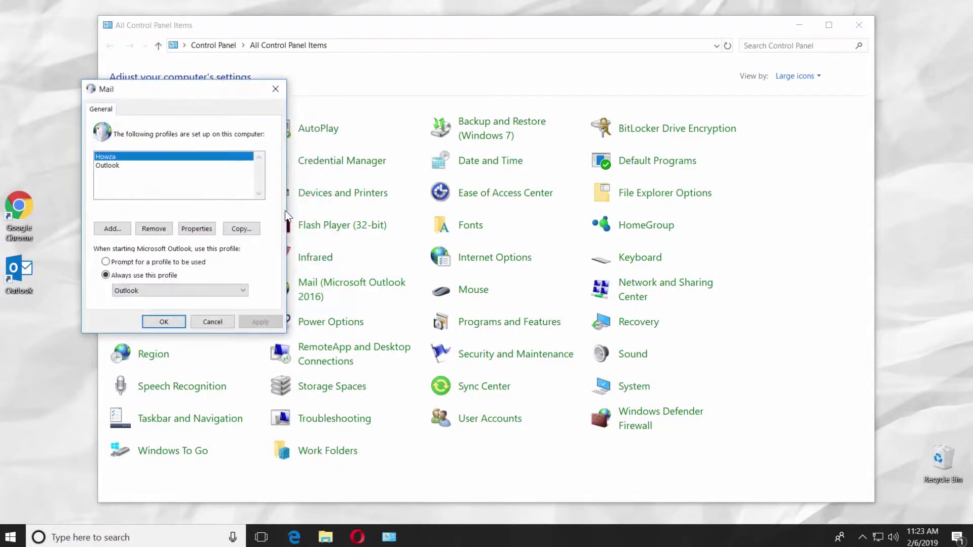
{"action": "left_click", "coordinate": [118, 229]}
{"action": "type", "text": "Ada"}
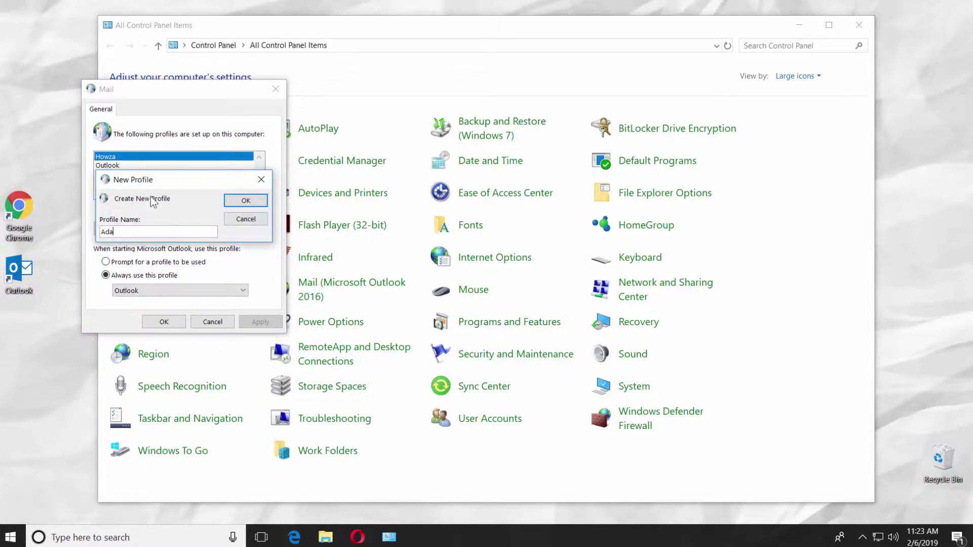
{"action": "left_click", "coordinate": [241, 202]}
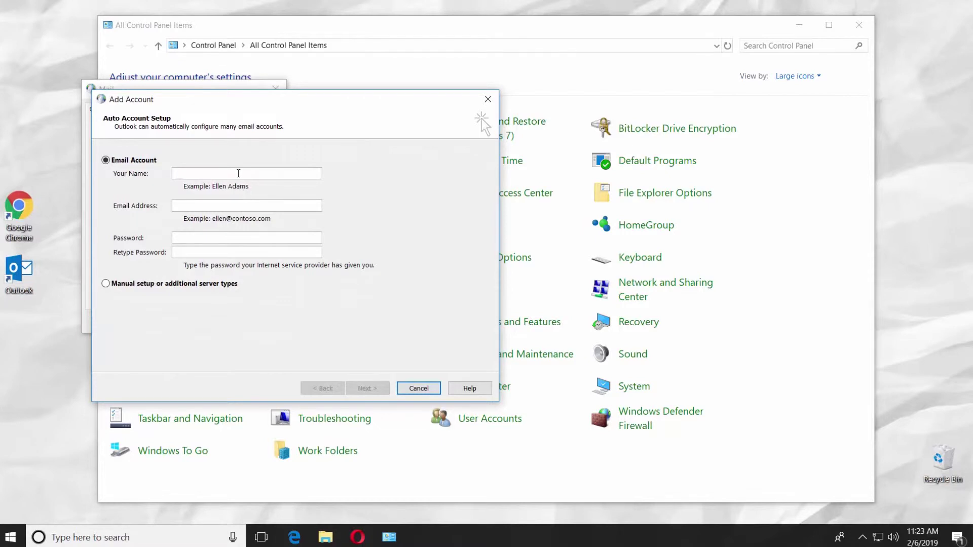
- Choose manual setup with the POP or IMAP account type in the Add Account wizard
{"action": "left_click", "coordinate": [183, 285]}
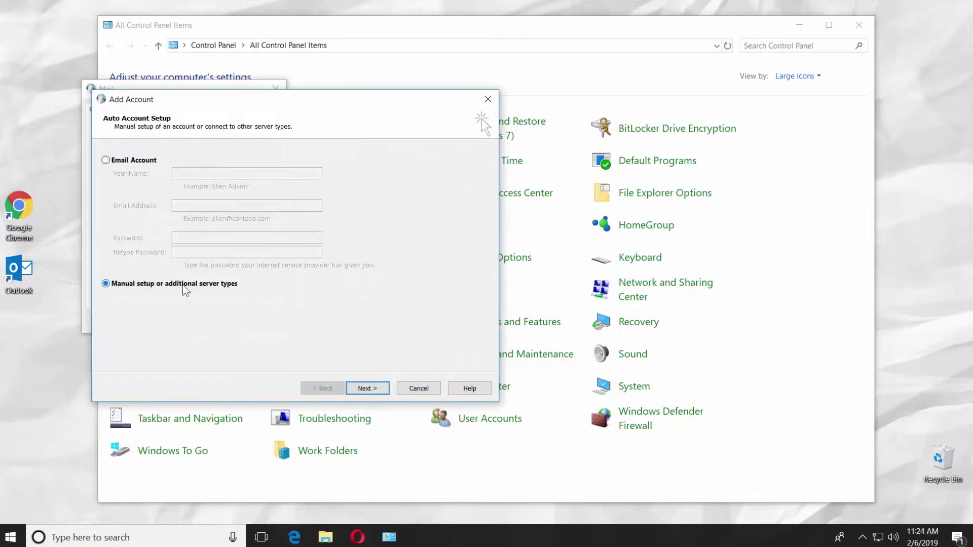
{"action": "left_click", "coordinate": [364, 386]}
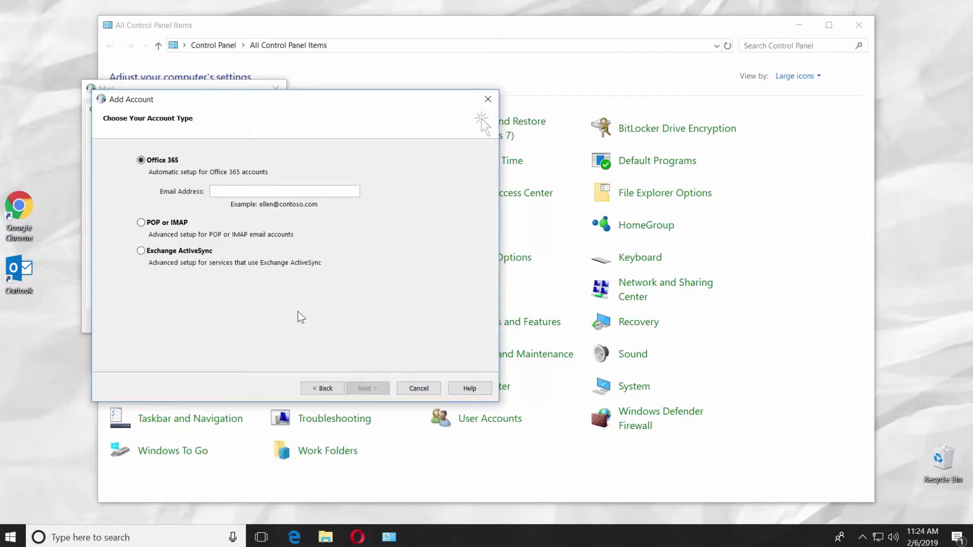
{"action": "left_click", "coordinate": [178, 225]}
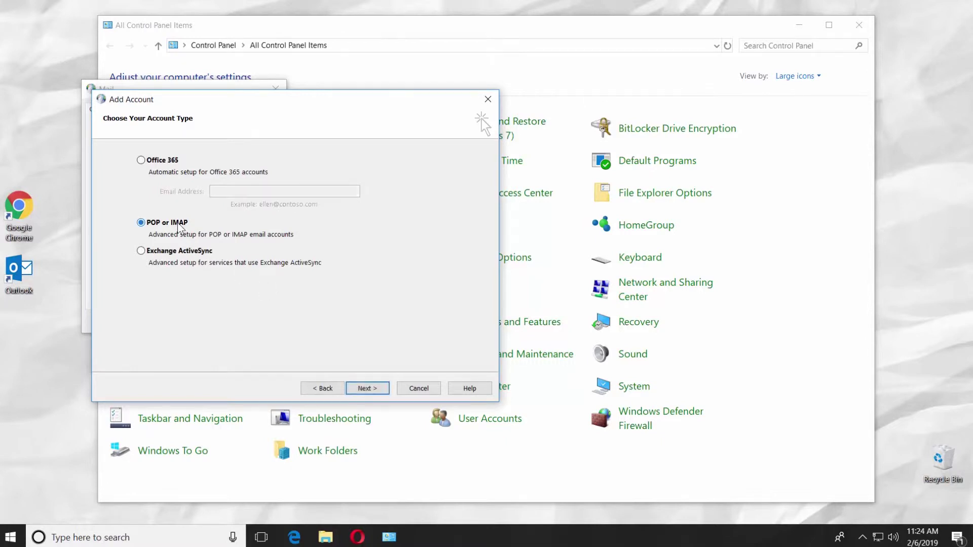
{"action": "left_click", "coordinate": [367, 388]}
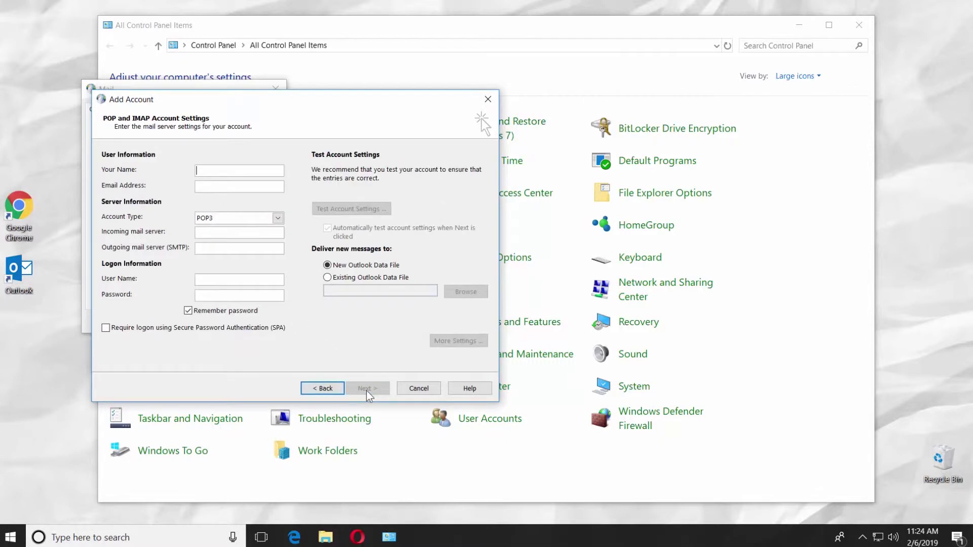
- Enter name, Gmail address, IMAP type, imap.gmail.com and smtp.gmail.com servers, and password
{"action": "left_click", "coordinate": [227, 168]}
{"action": "type", "text": "Ada"}
{"action": "type", "text": "ma"}
{"action": "key", "text": "Tab"}
{"action": "left_click", "coordinate": [278, 220]}
{"action": "left_click", "coordinate": [275, 236]}
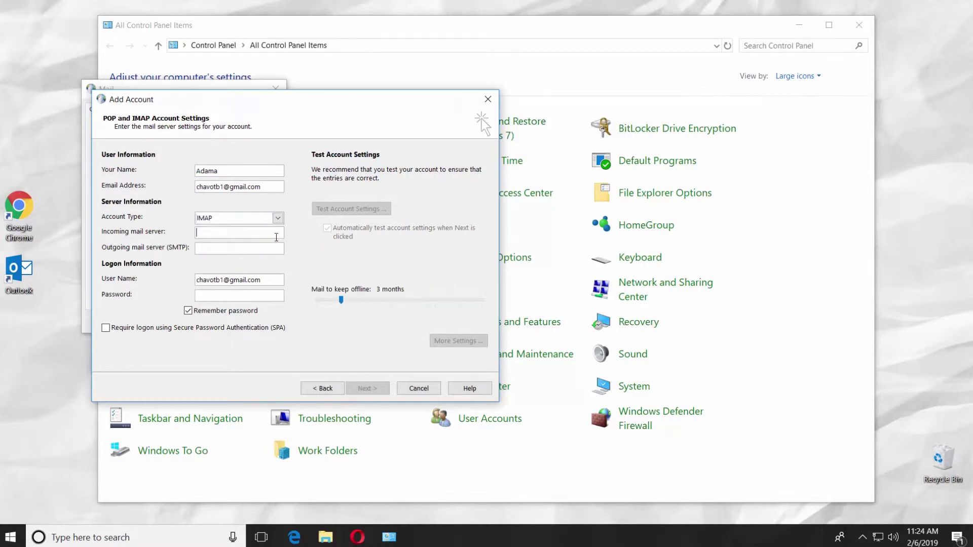
{"action": "type", "text": "map.gmail"}
{"action": "type", "text": ".com"}
{"action": "type", "text": "smtp."}
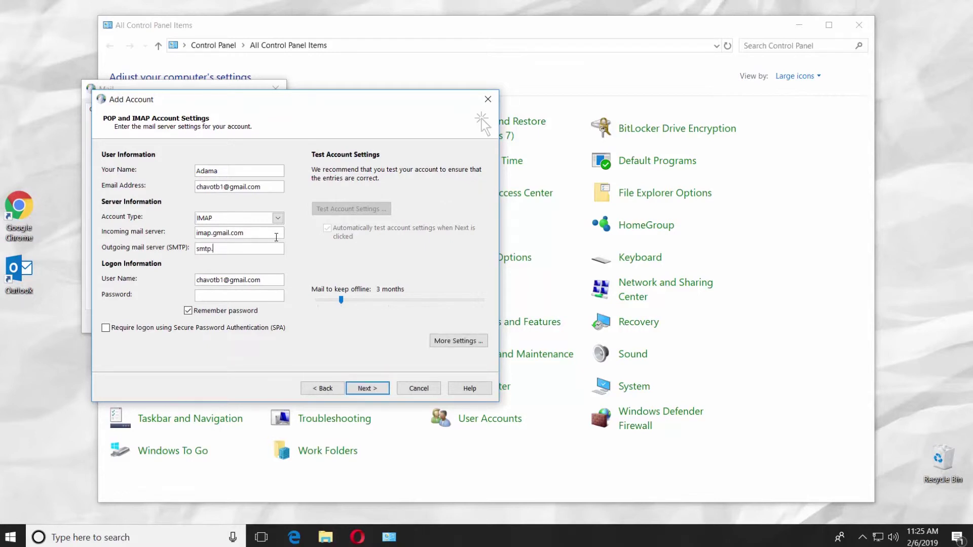
{"action": "type", "text": "gmail.com"}
{"action": "left_click", "coordinate": [253, 295]}
{"action": "type", "text": "*********"}
- In More Settings, require authentication for the outgoing SMTP server
{"action": "left_click", "coordinate": [431, 339]}
{"action": "left_click", "coordinate": [190, 187]}
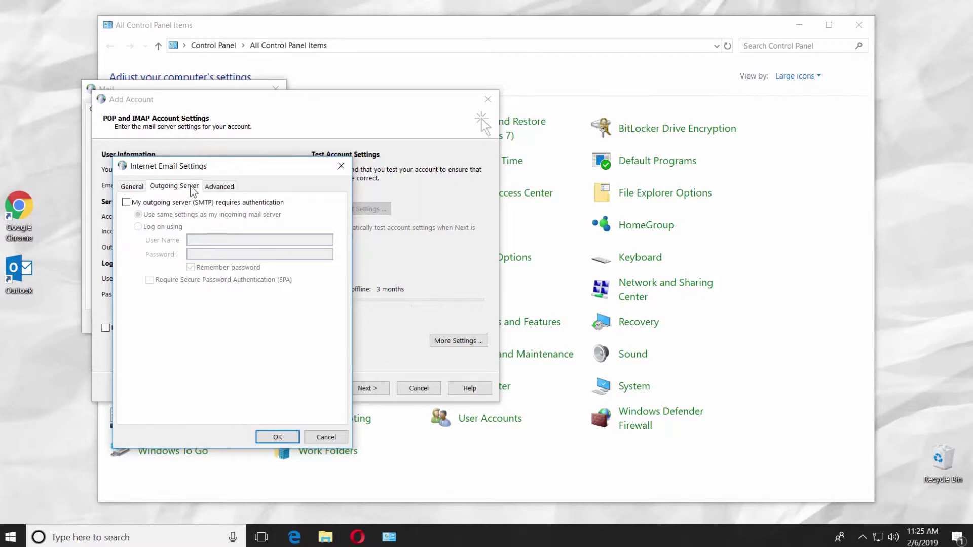
{"action": "left_click", "coordinate": [127, 203]}
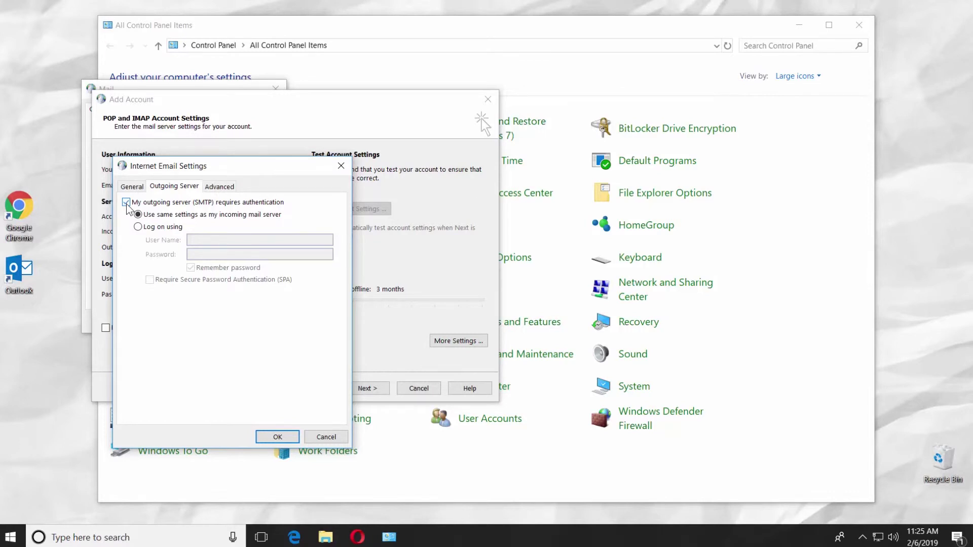
- Set SSL/TLS encryption with IMAP port 993 and SMTP port 465, and save
{"action": "left_click", "coordinate": [216, 187]}
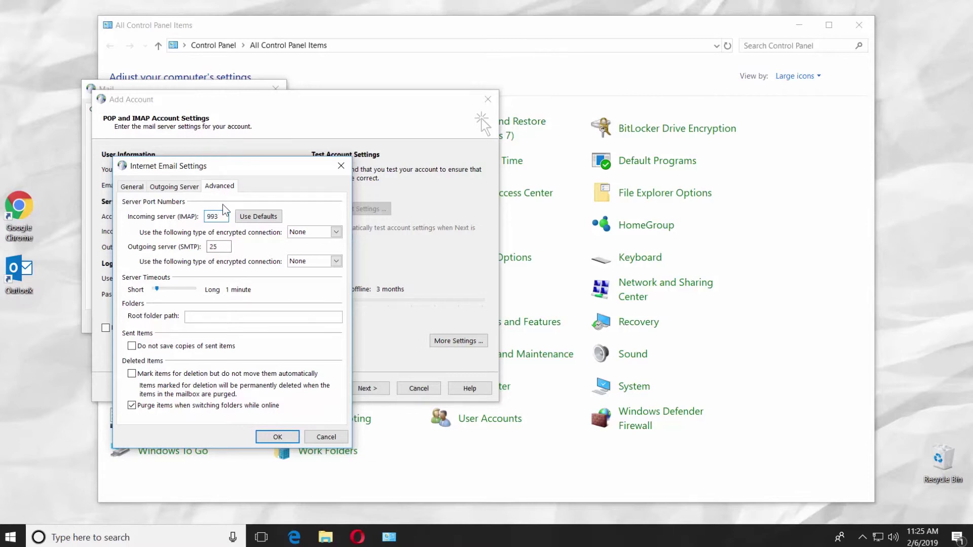
{"action": "left_click", "coordinate": [335, 232]}
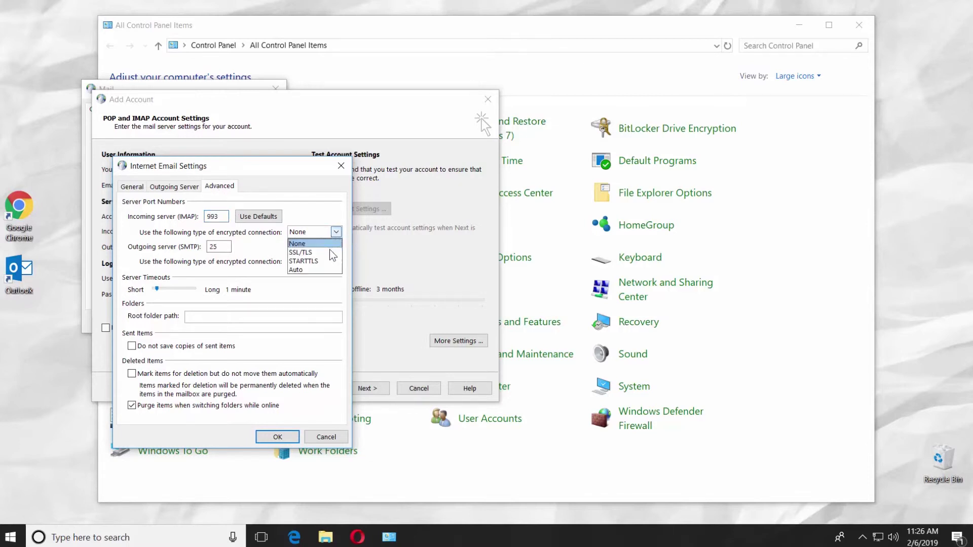
{"action": "left_click", "coordinate": [329, 252]}
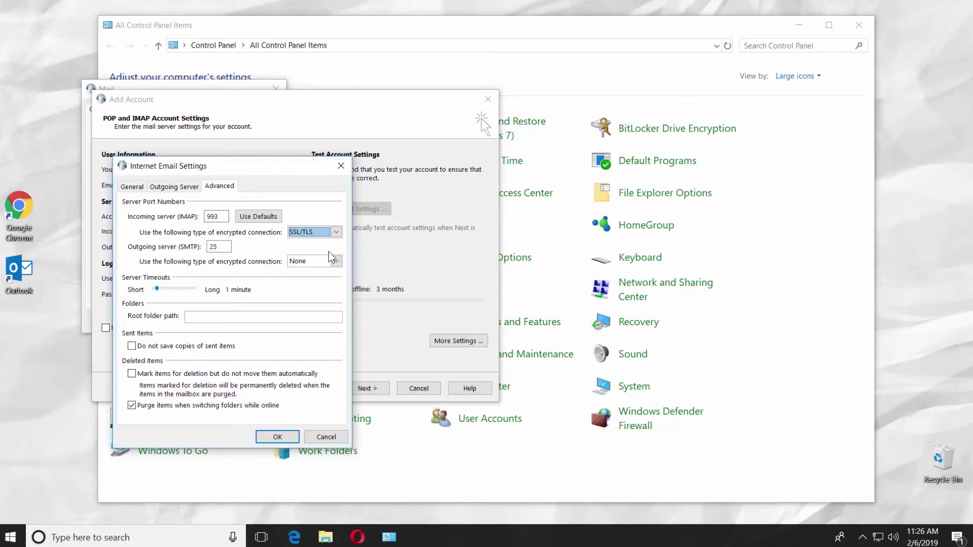
{"action": "double_click", "coordinate": [228, 246]}
{"action": "key", "text": "BackSpace"}
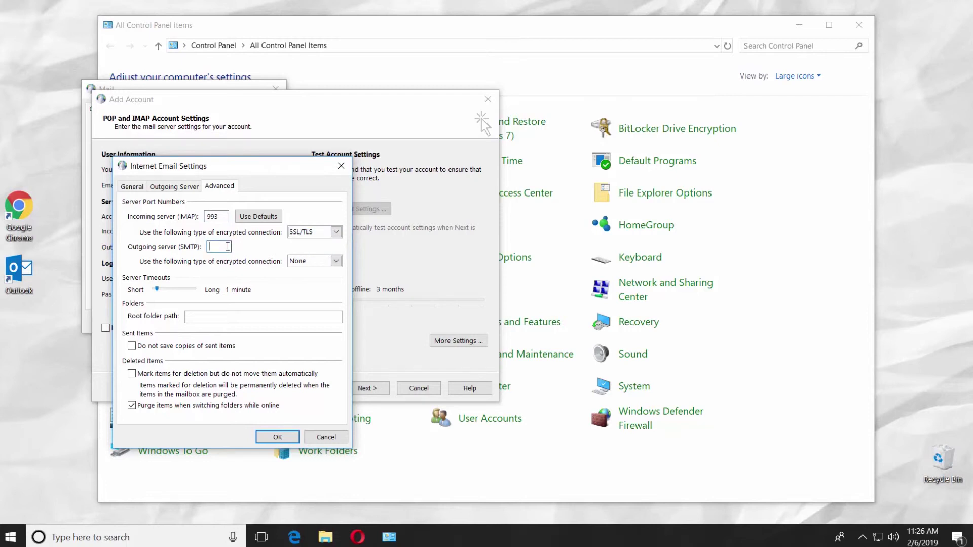
{"action": "type", "text": "465"}
{"action": "left_click", "coordinate": [278, 437]}
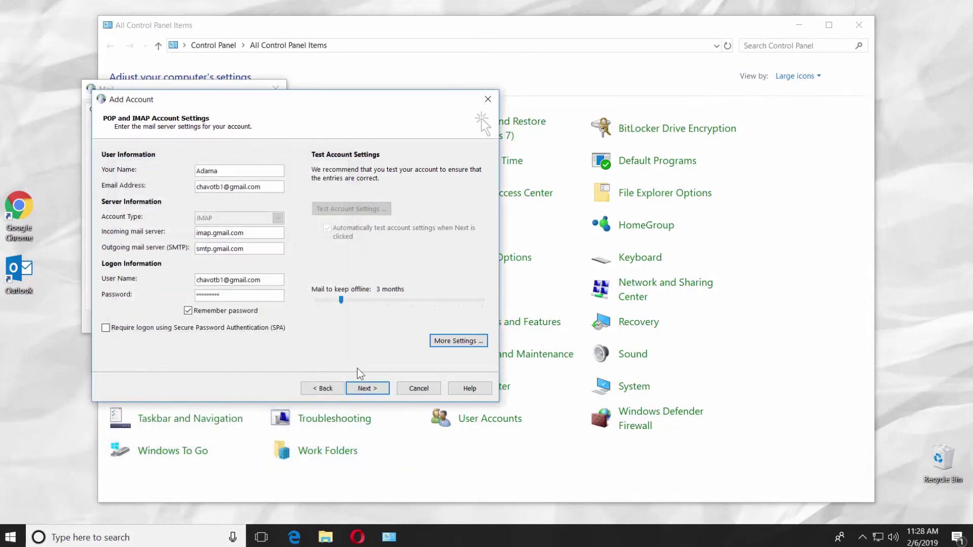
- Run Test Account Settings and close the successful results
{"action": "left_click", "coordinate": [374, 391]}
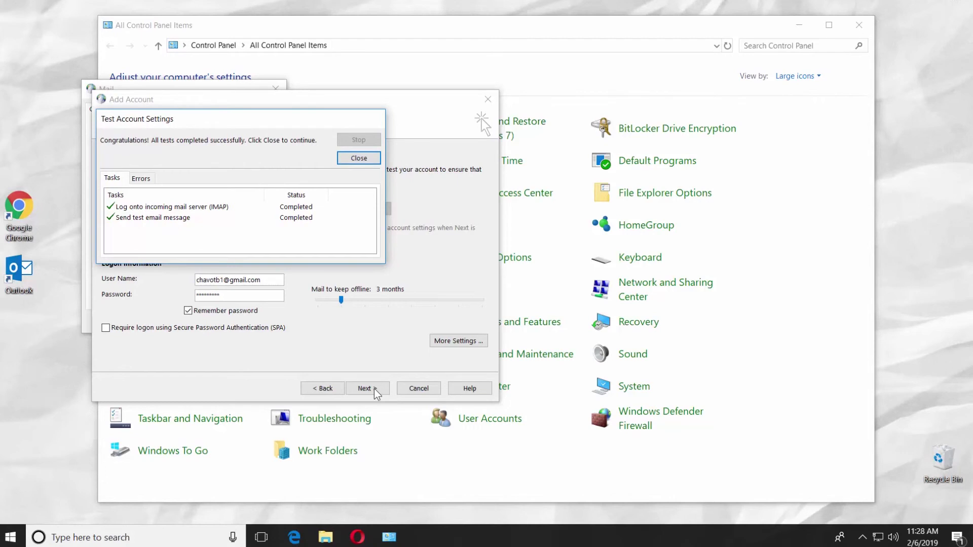
{"action": "left_click", "coordinate": [356, 157]}
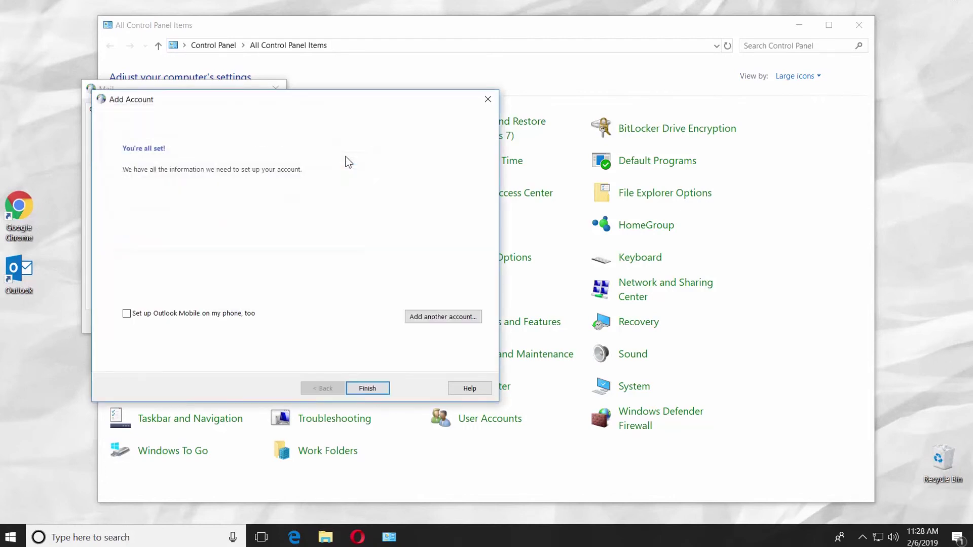
- Finish the Add Account wizard to return to the profiles list
{"action": "left_click", "coordinate": [367, 389]}
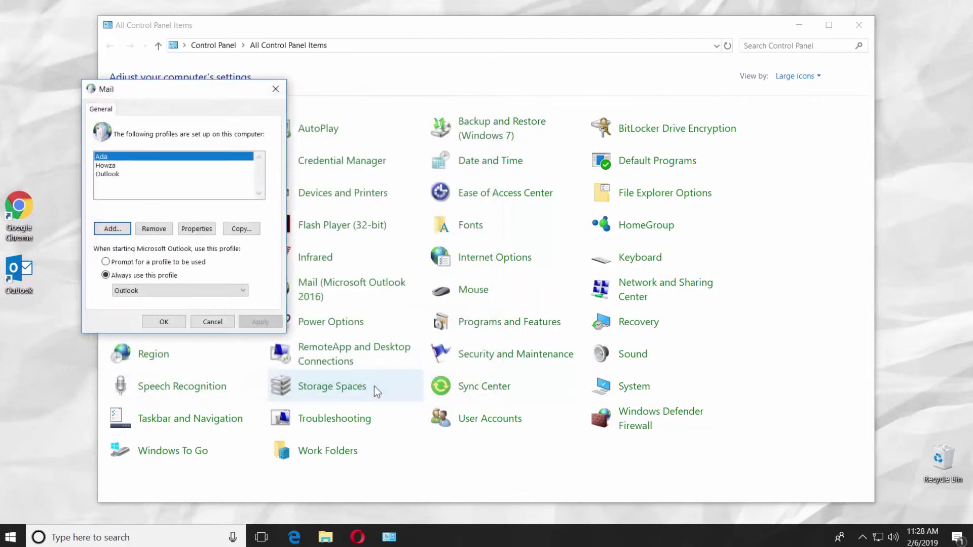